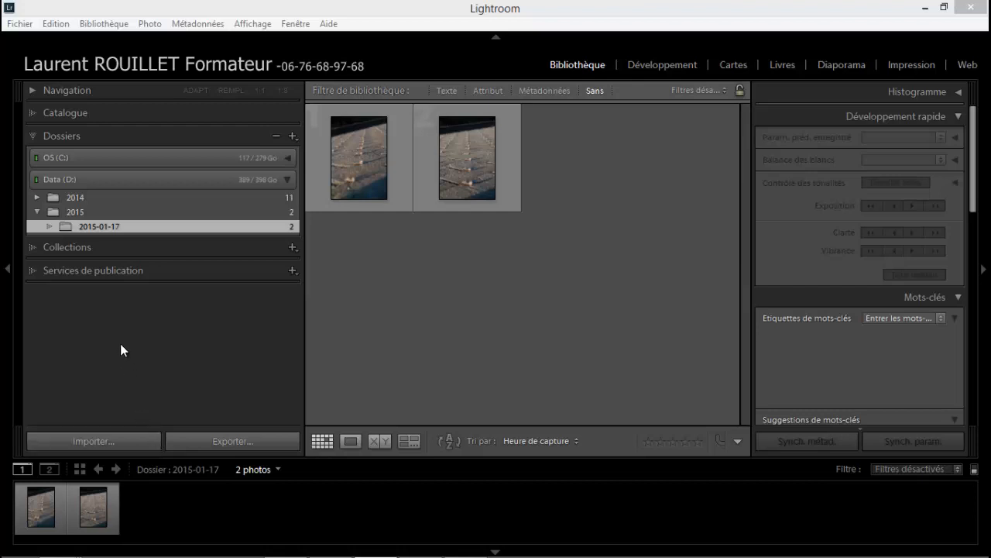
Open the photo import window, check its compact layout and restore the expanded layout.
click(21, 24)
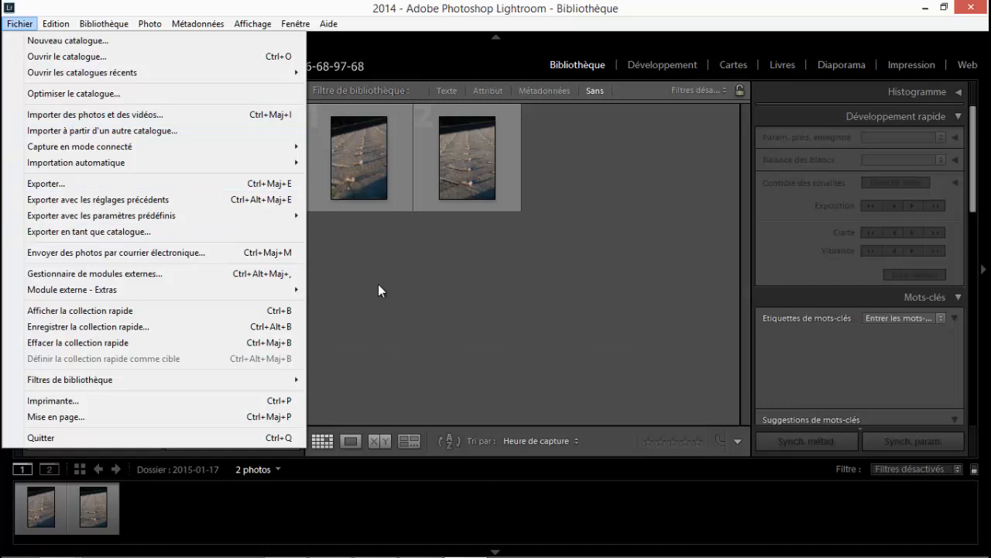
key(ctrl+shift+i)
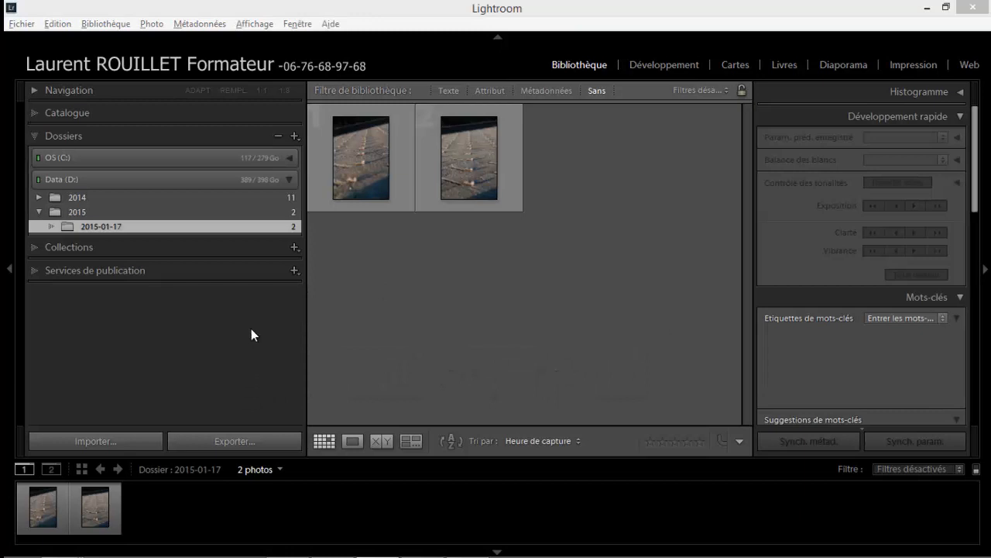
key(ctrl+shift+i)
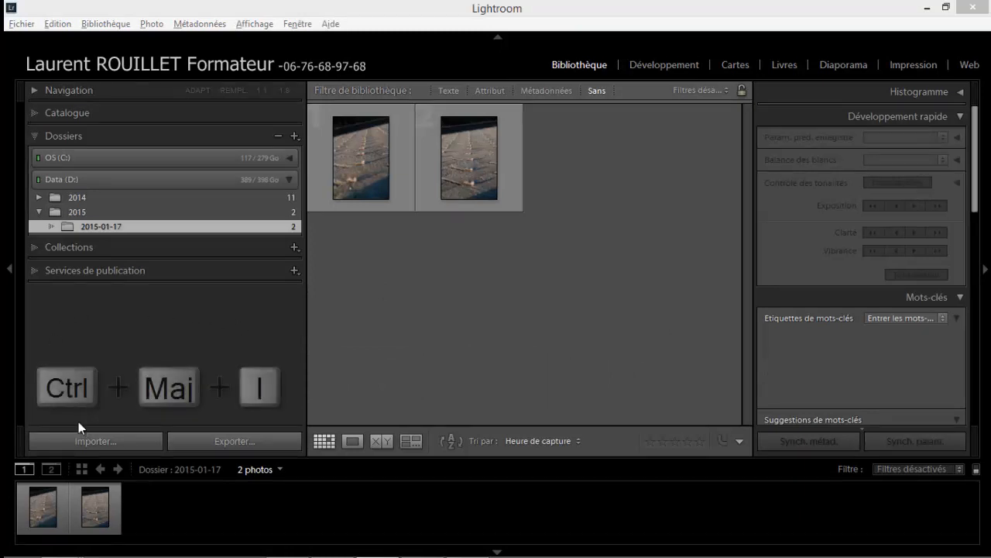
click(83, 441)
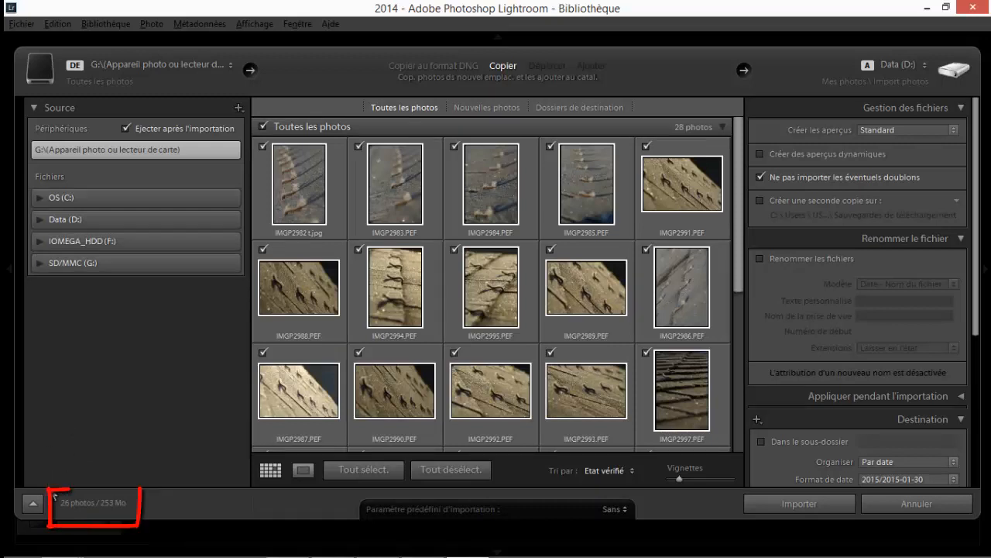
mouse_move(93, 511)
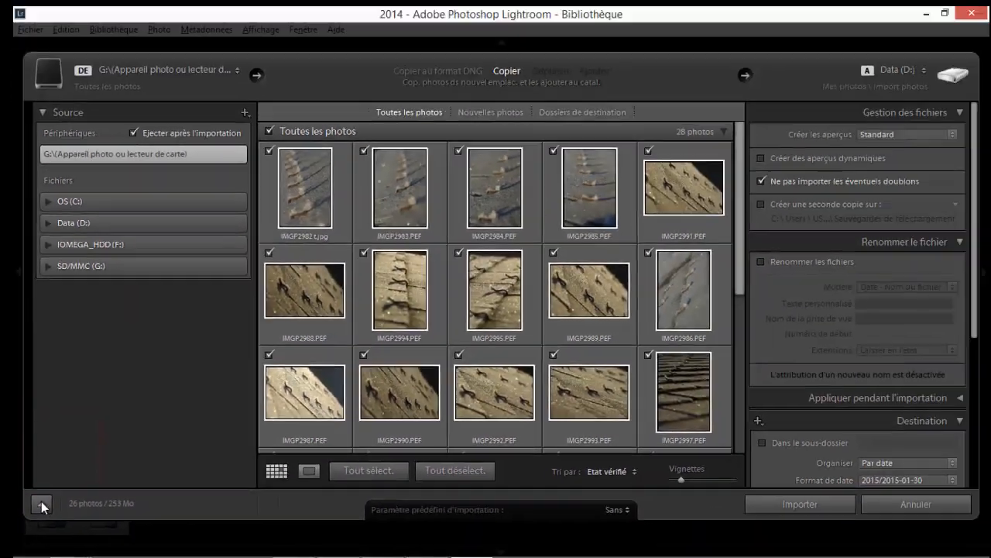
click(65, 433)
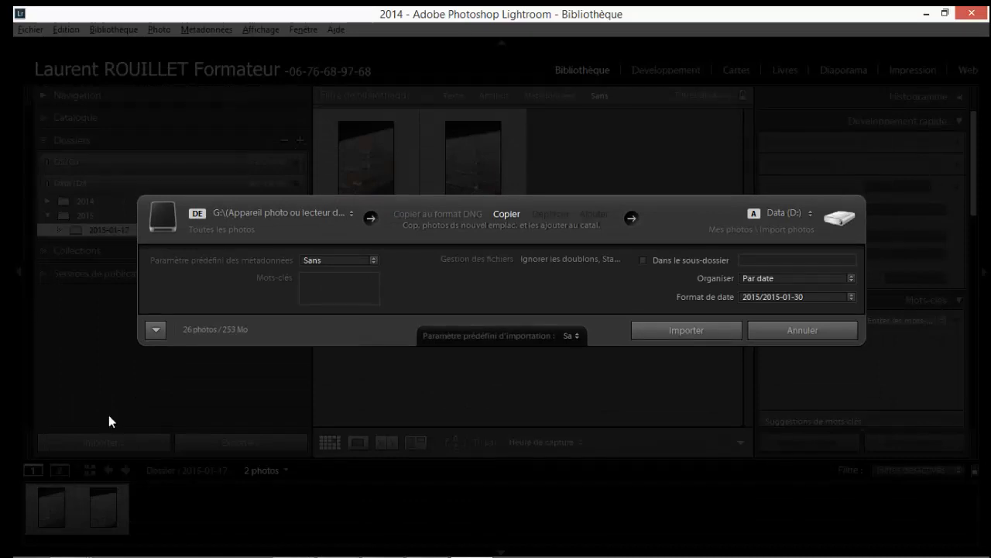
click(155, 331)
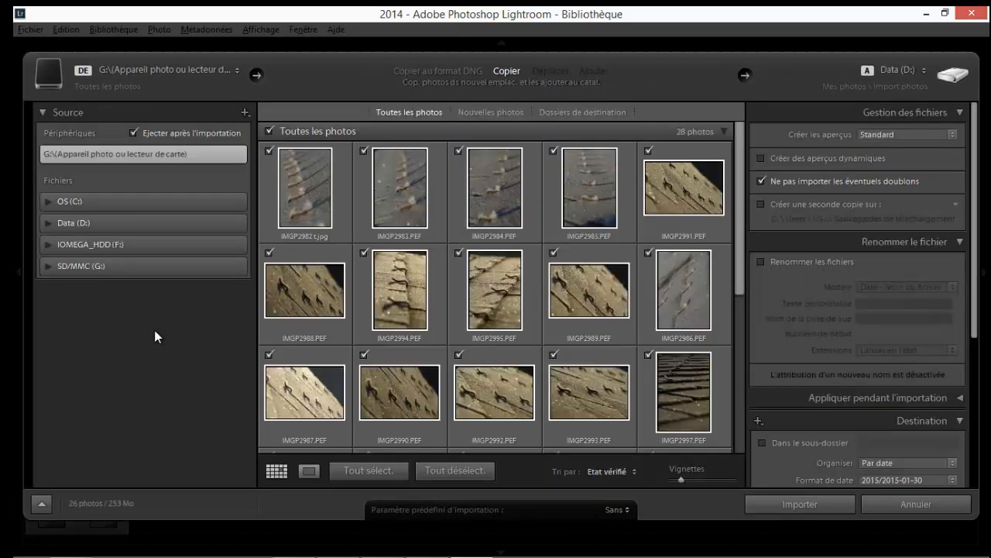
Review the available import sources and destination folders, keeping the card reader G: and Data (D:).
click(236, 68)
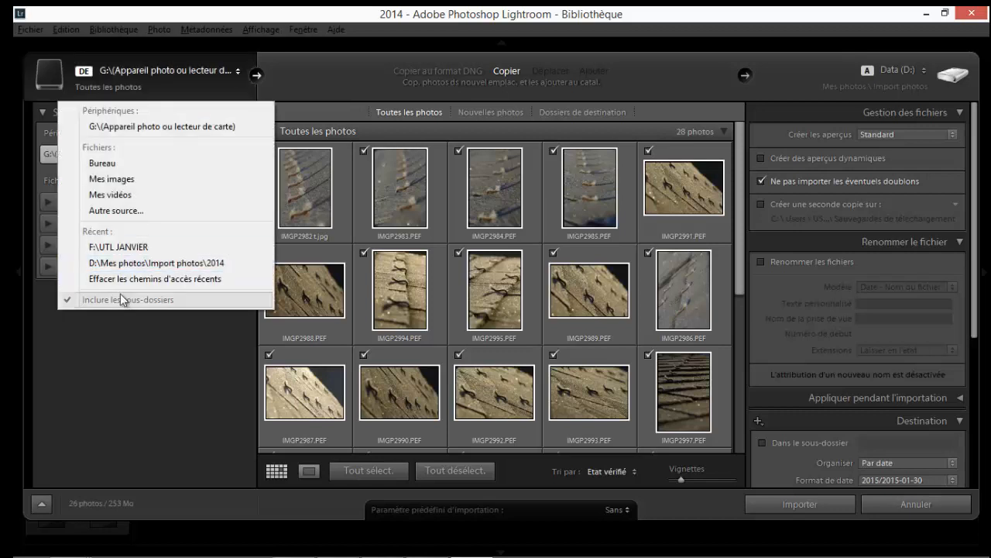
click(86, 347)
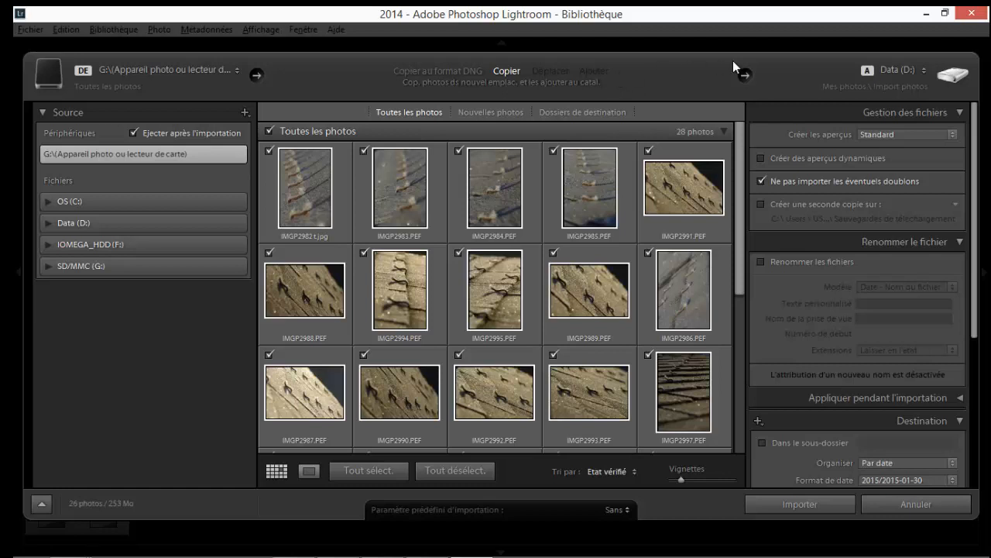
click(925, 72)
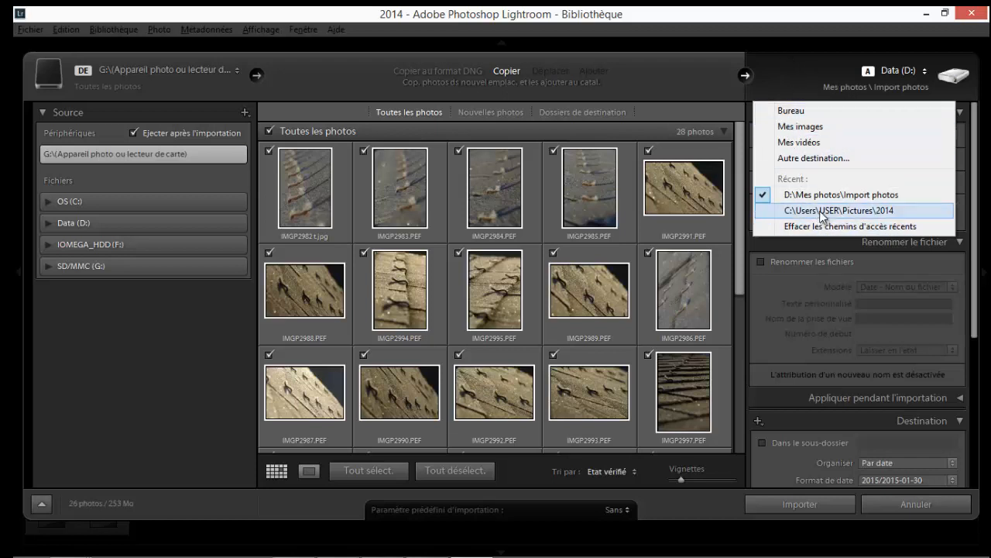
click(790, 65)
click(790, 65)
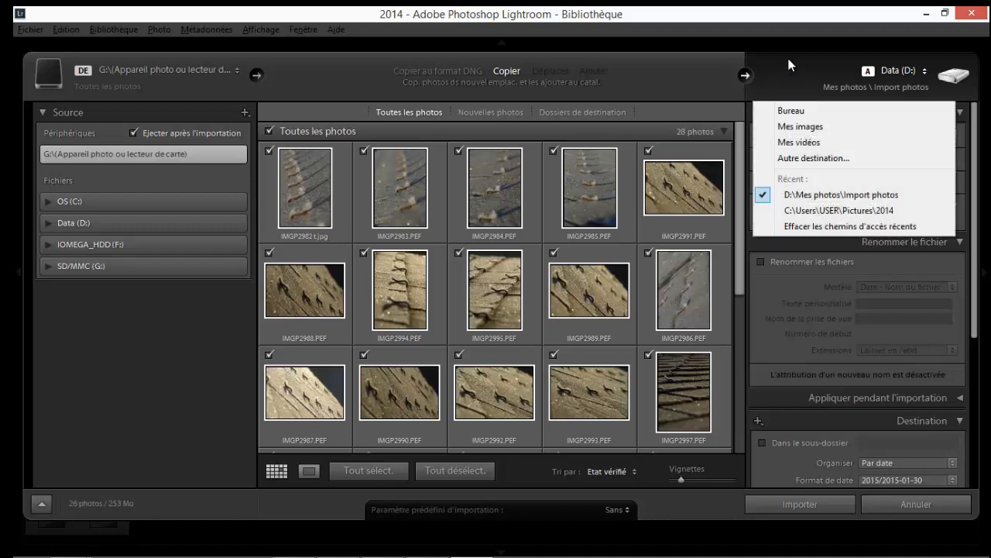
click(112, 409)
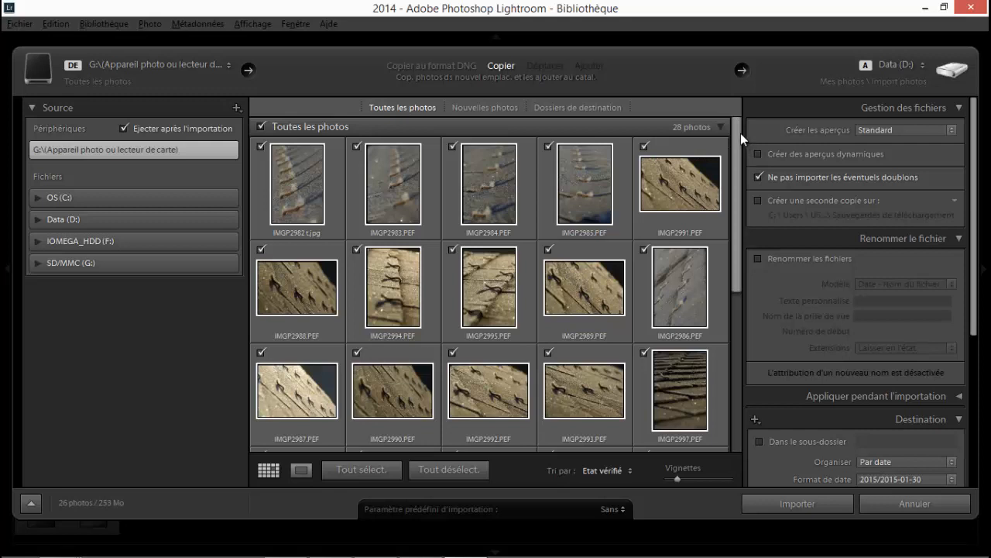
Exclude IMGP2984.PEF and IMGP2989.PEF from the import, uncheck all photos, and include them all again.
drag(733, 139, 728, 308)
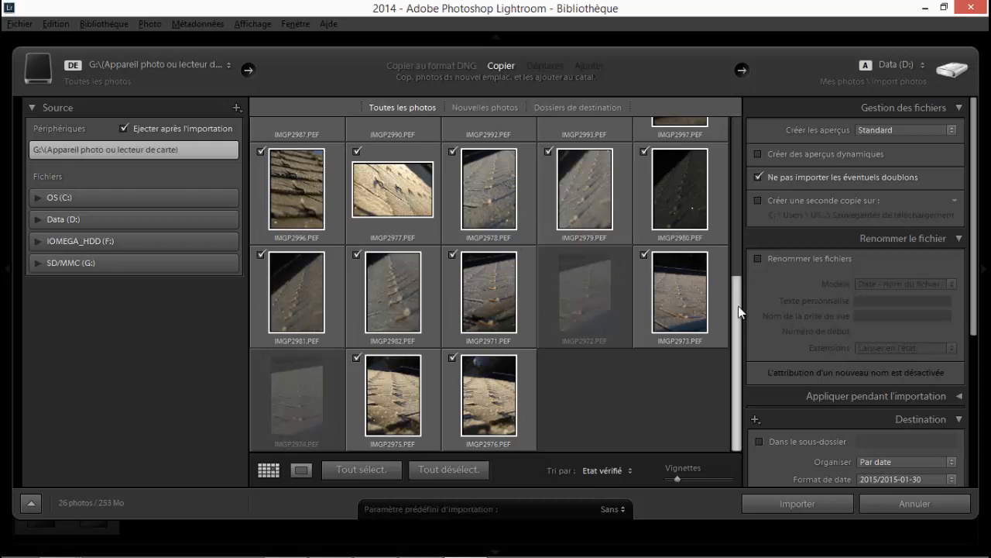
drag(729, 298, 710, 133)
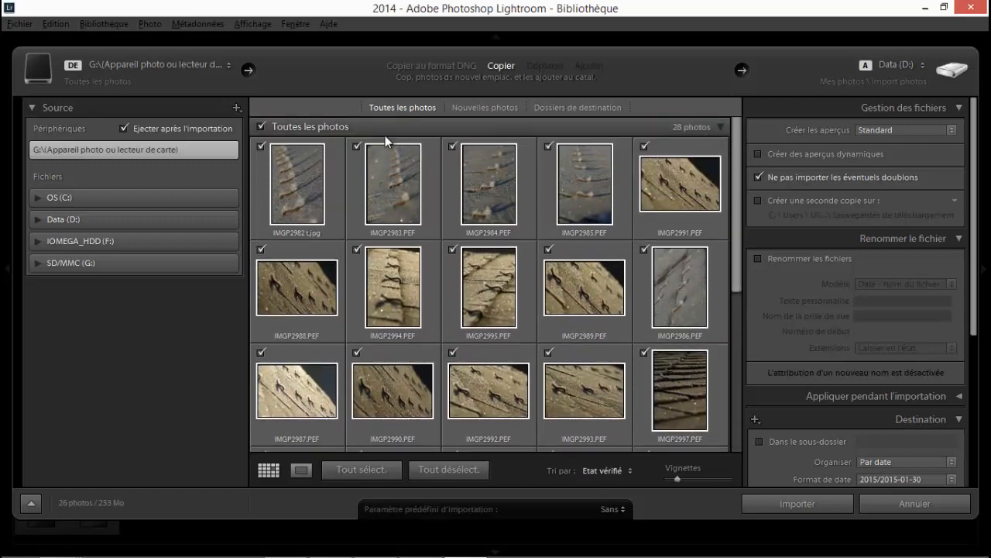
click(453, 146)
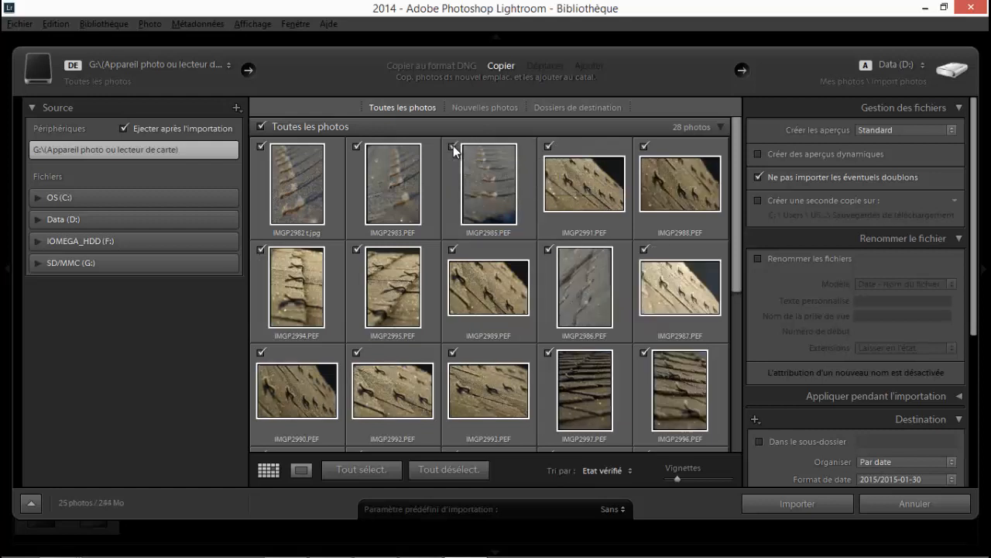
click(453, 249)
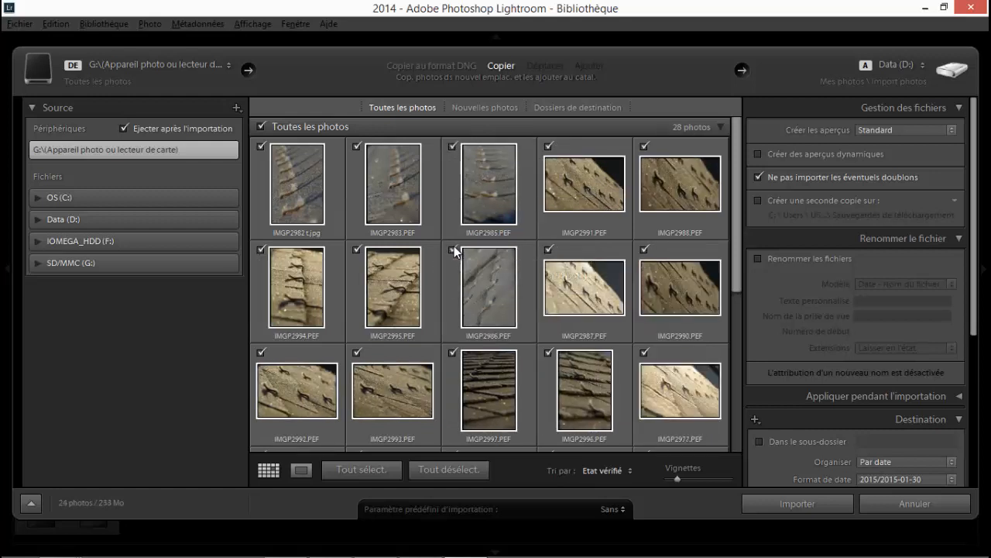
click(262, 126)
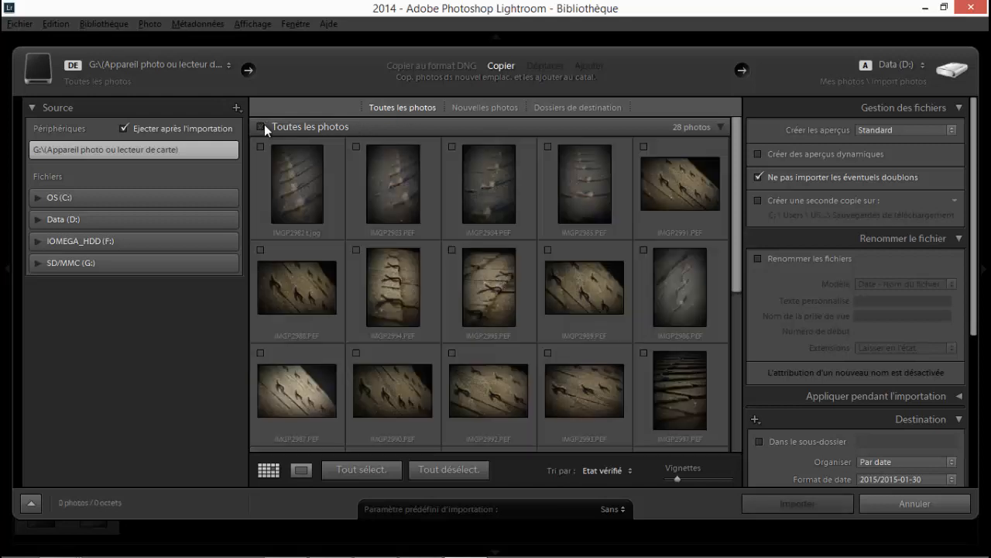
click(264, 124)
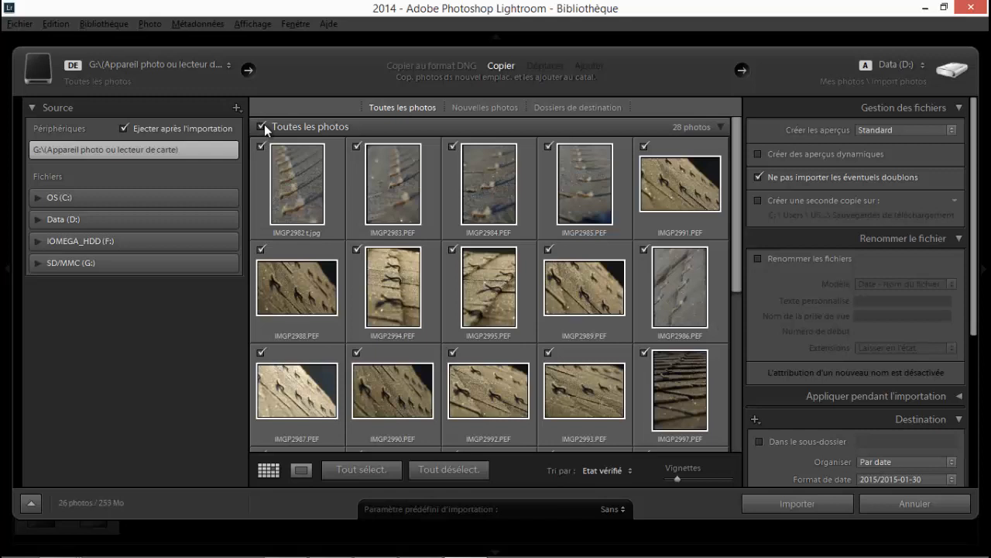
Group the import photos by destination folder (Dossiers de destination) and enlarge their thumbnails.
click(471, 108)
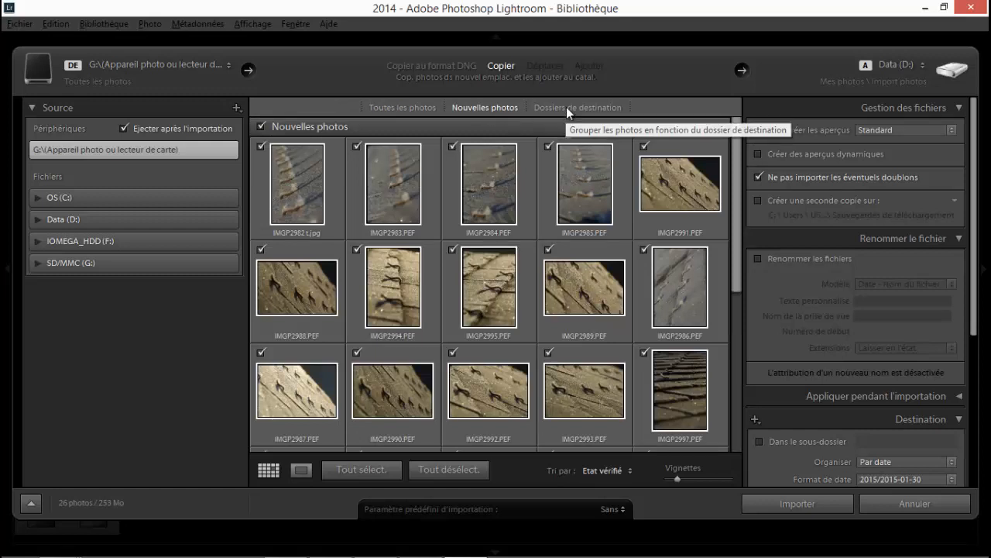
click(566, 107)
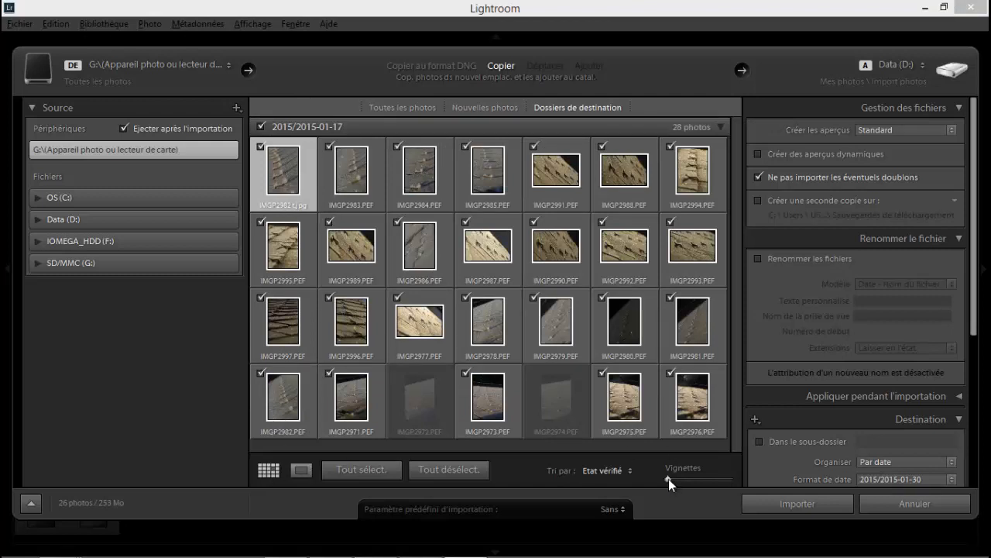
drag(672, 479, 688, 479)
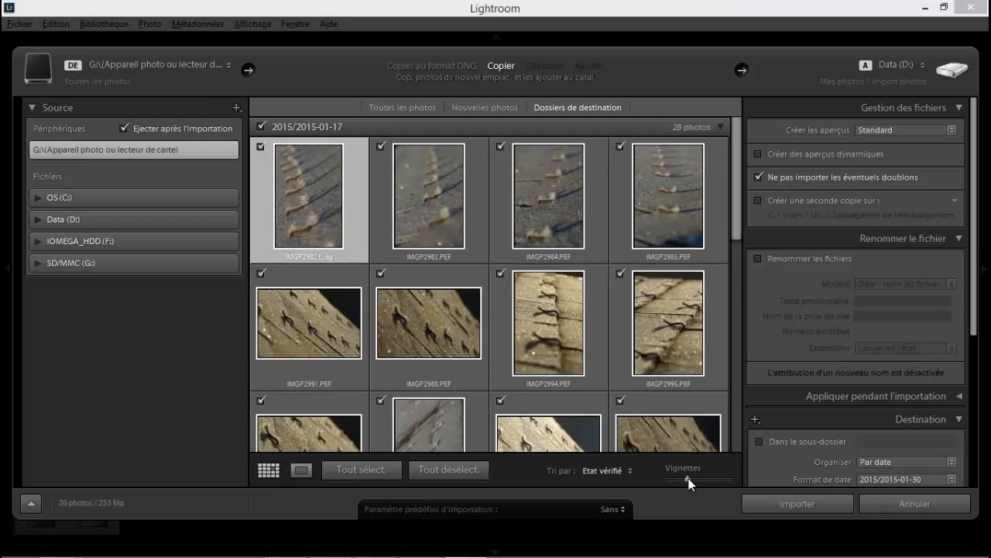
Preview several import photos one at a time at large size and return to the grid.
click(302, 470)
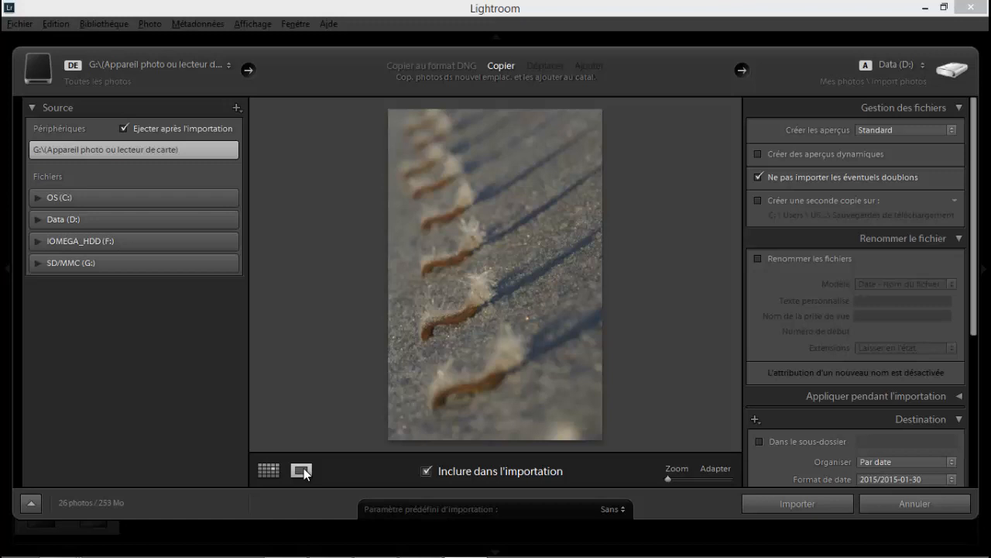
key(Right)
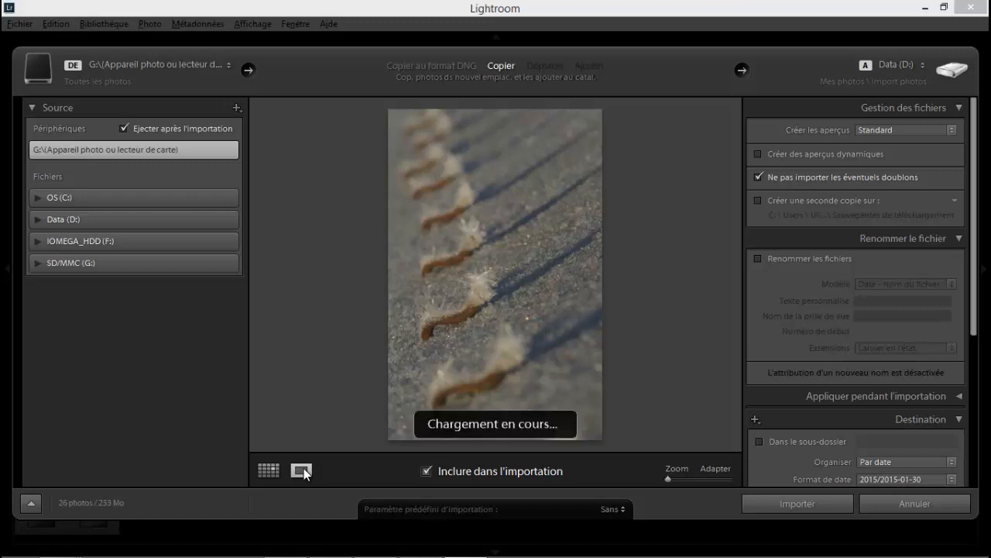
key(Right)
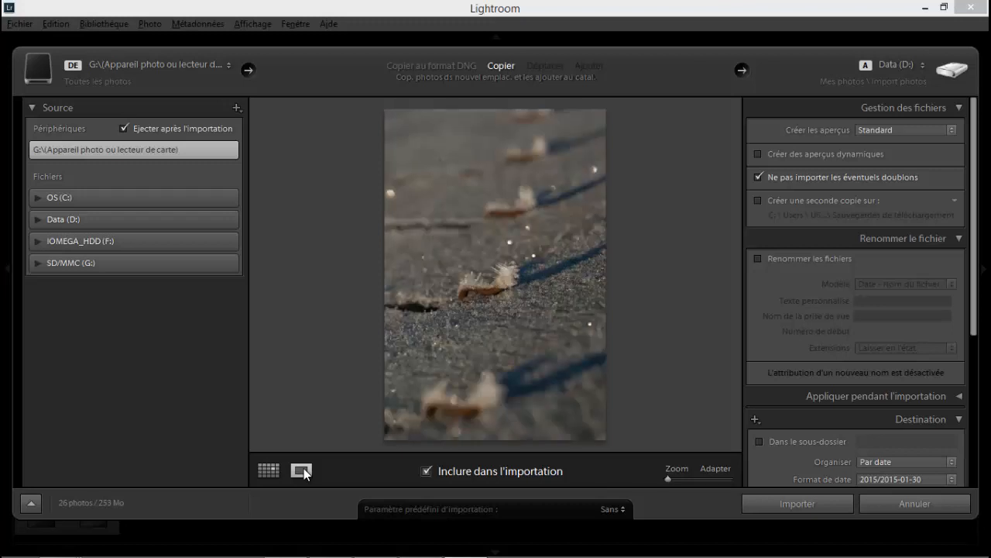
key(Right)
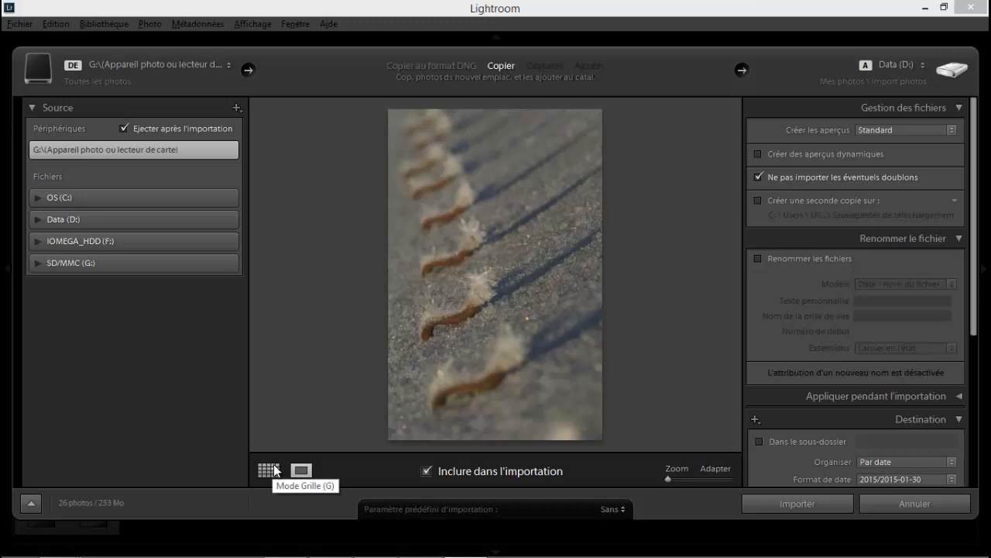
click(275, 470)
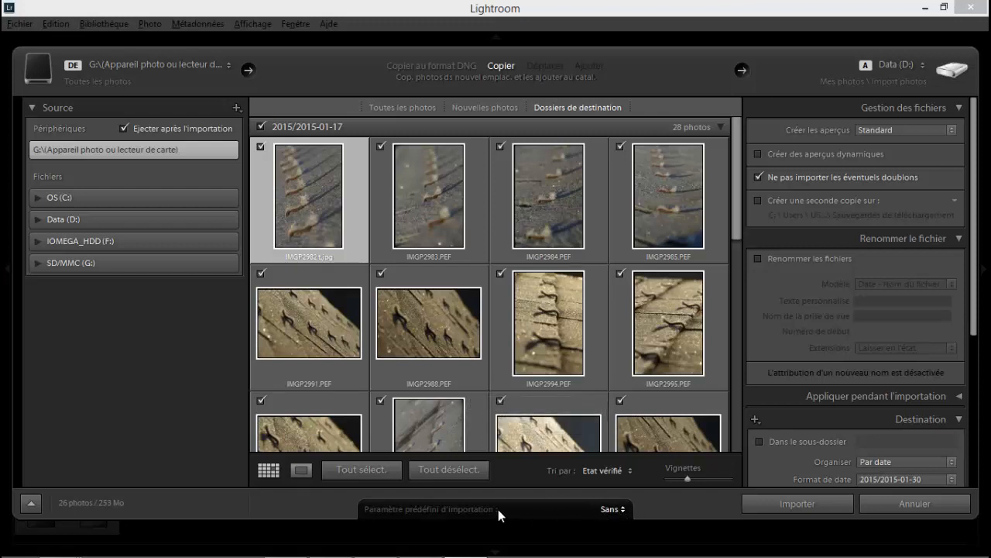
Review the available import presets, keeping the preset set to Sans.
click(624, 509)
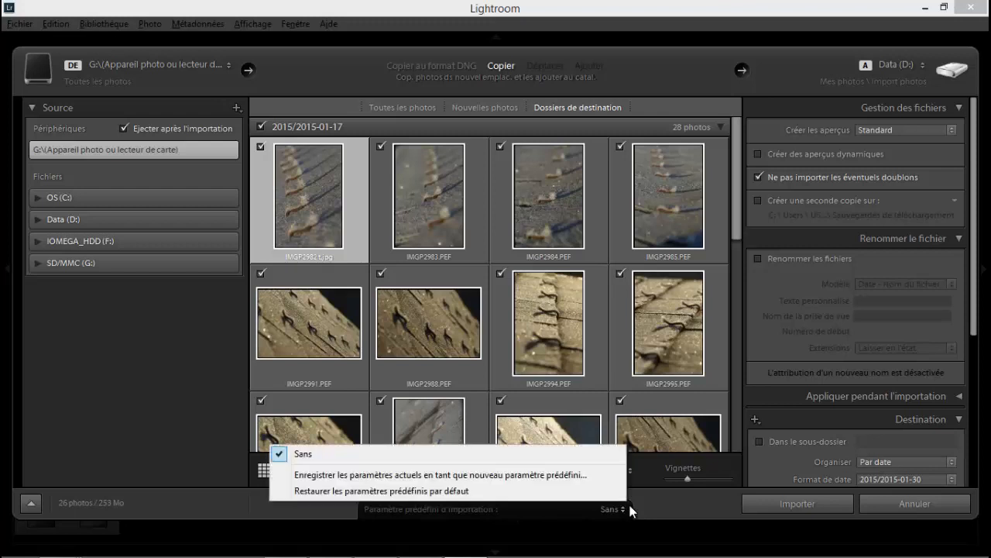
click(663, 504)
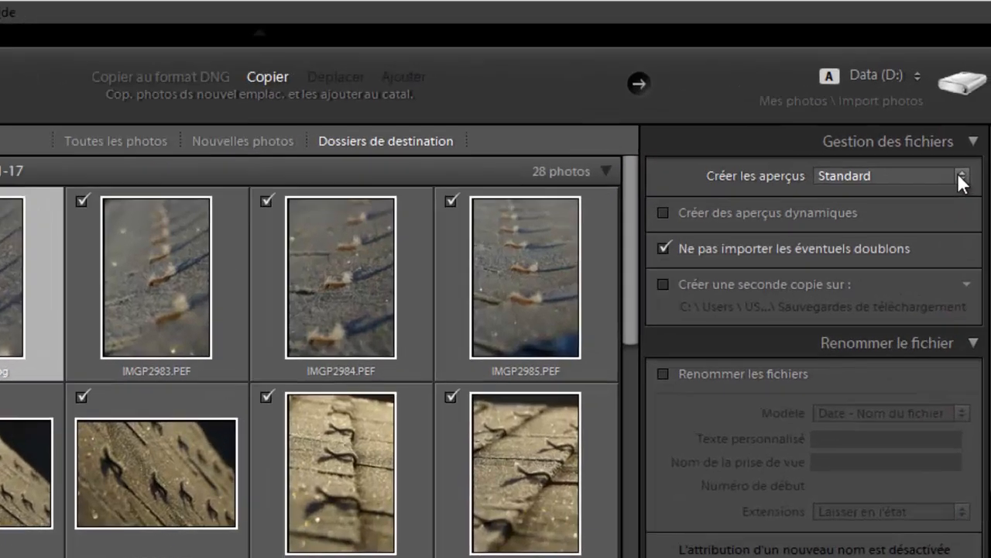
Try the Minimum and Standard preview options for the import and set preview creation to 1:1.
click(978, 121)
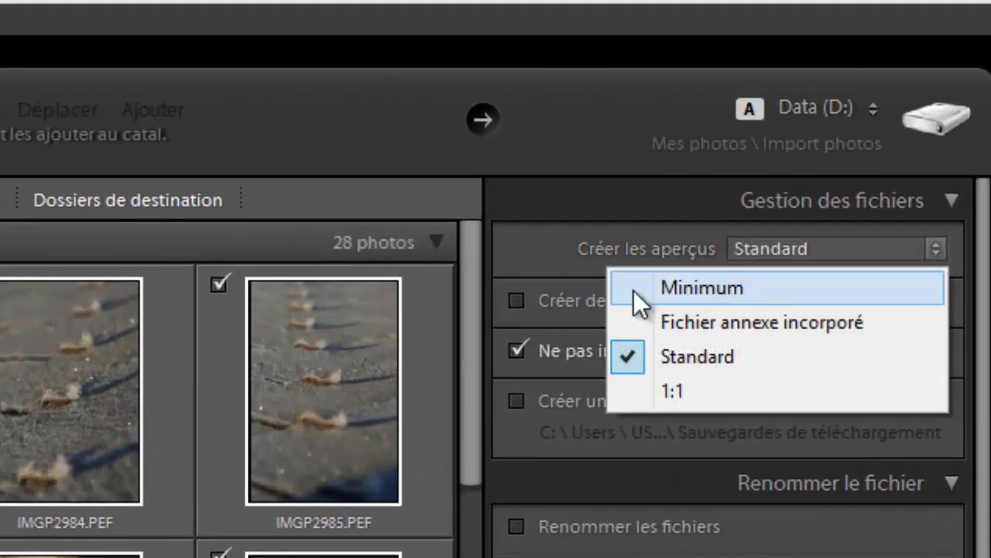
click(630, 281)
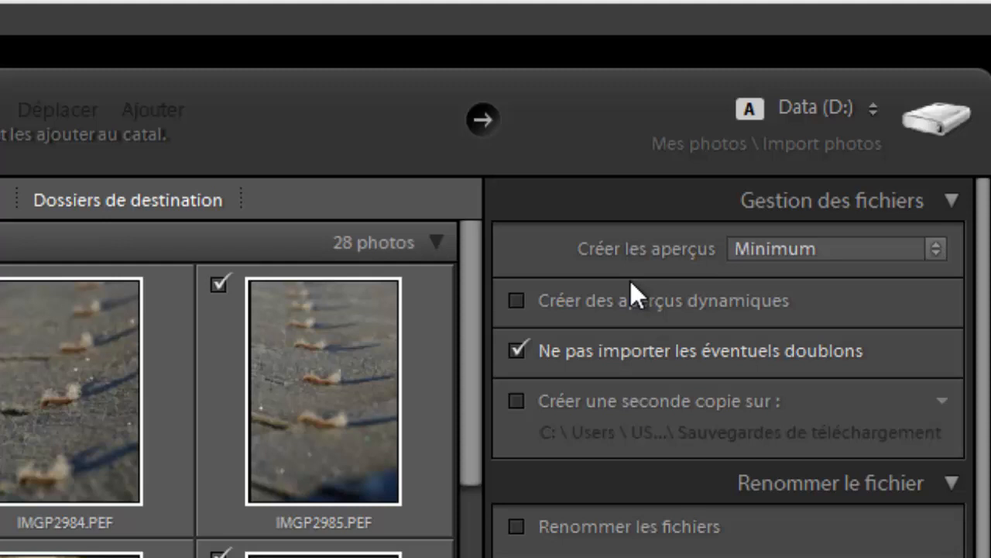
click(803, 249)
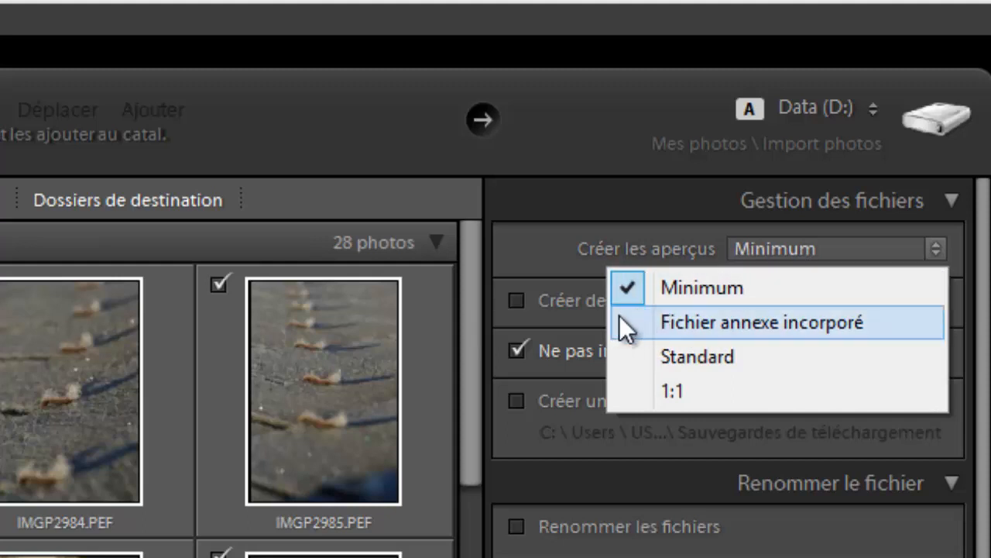
click(640, 355)
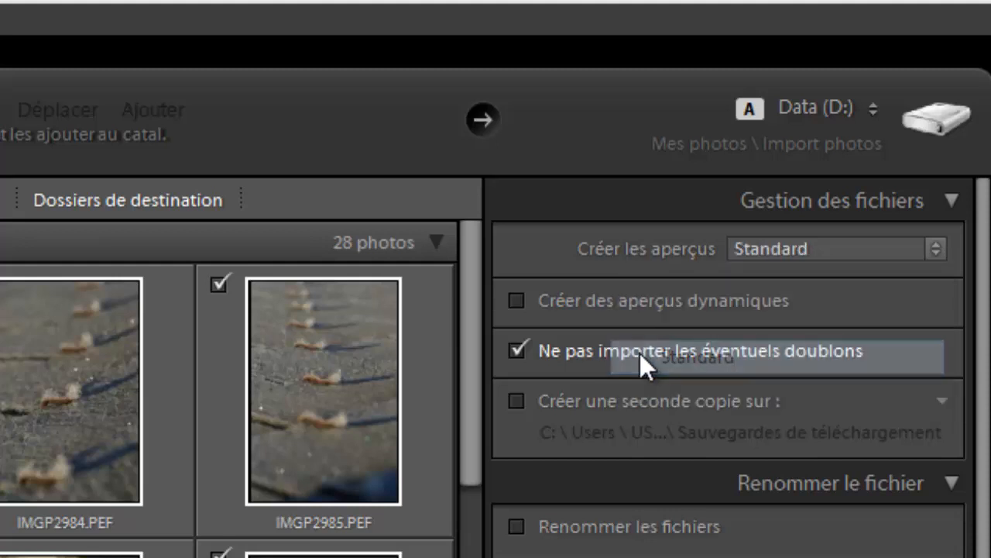
click(762, 246)
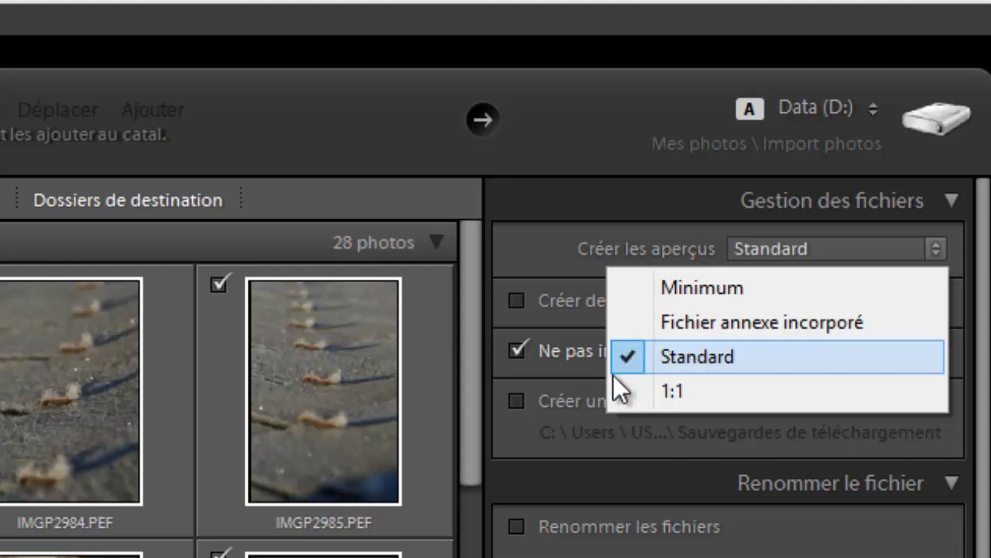
click(671, 390)
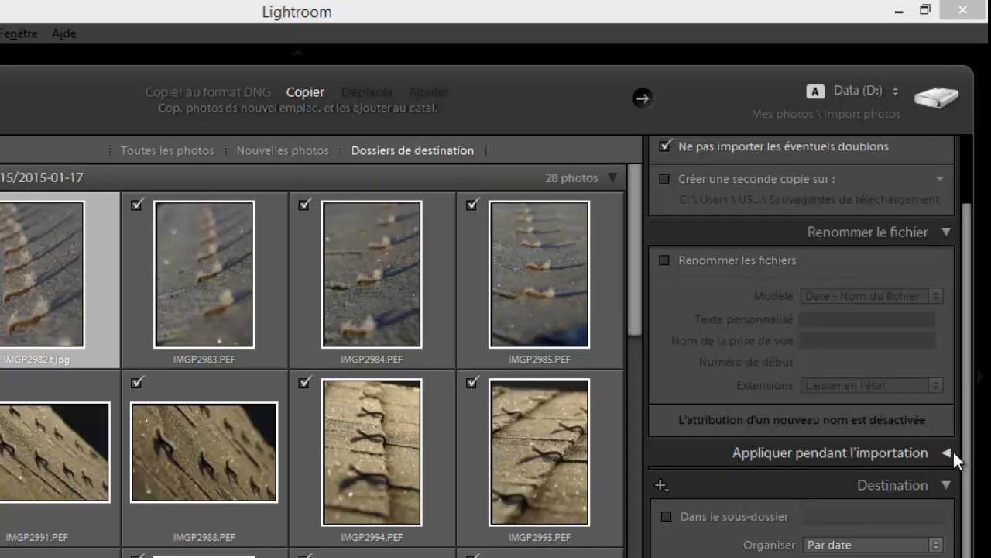
Review the development presets and metadata options in Appliquer pendant l'importation, keeping both set to Sans.
click(953, 454)
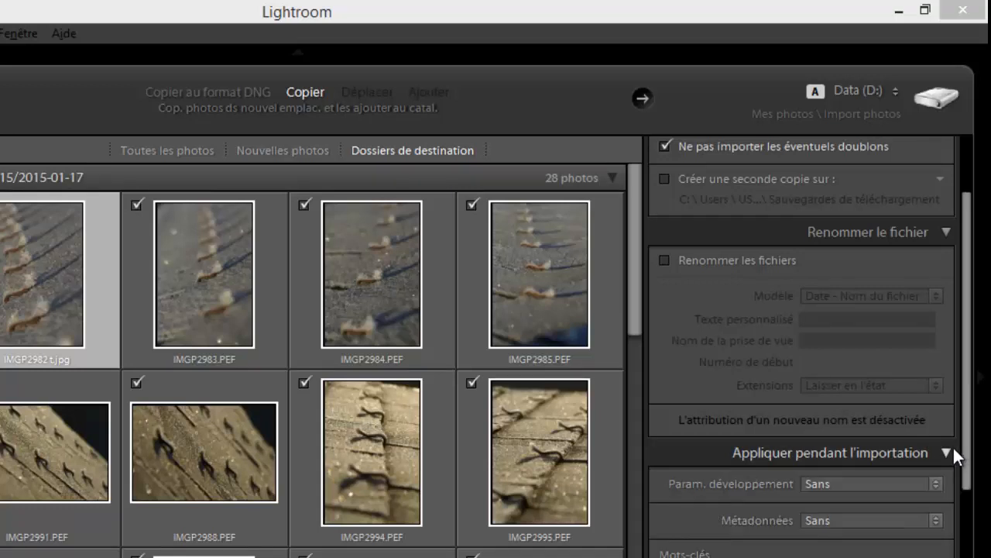
click(936, 482)
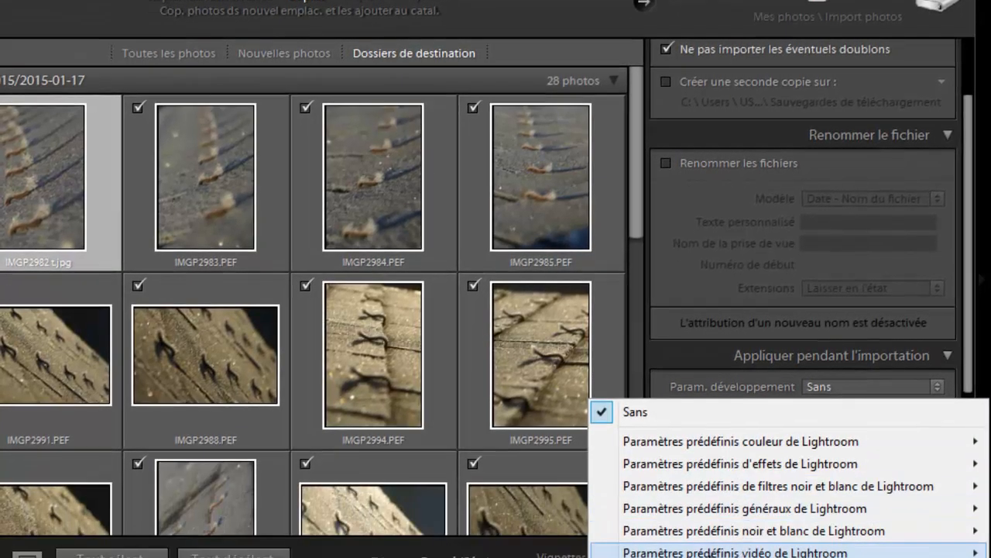
click(674, 348)
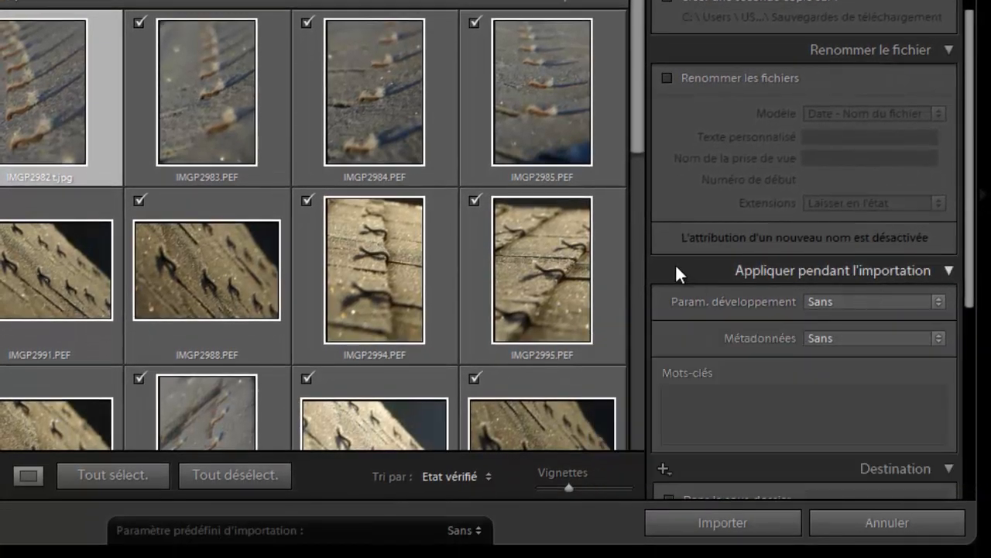
click(676, 266)
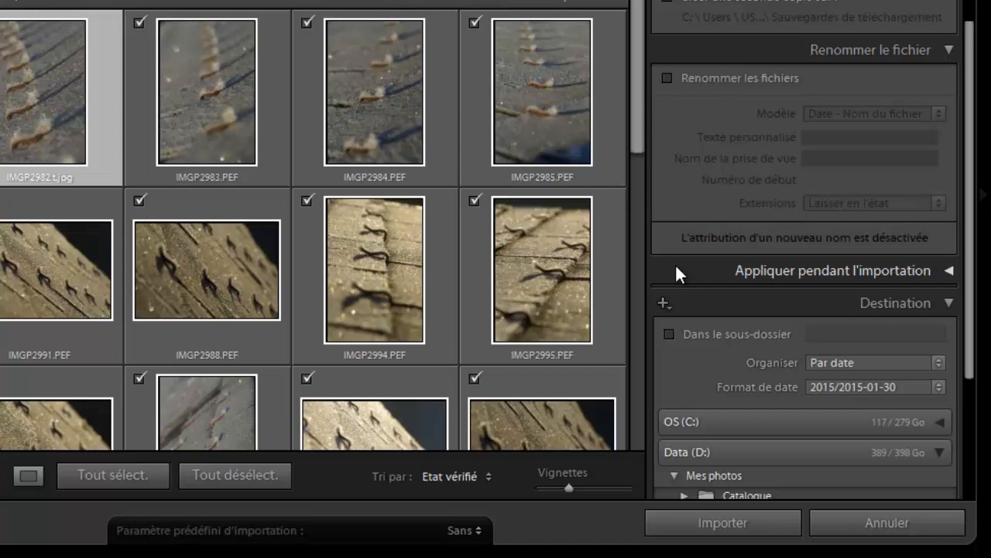
click(949, 269)
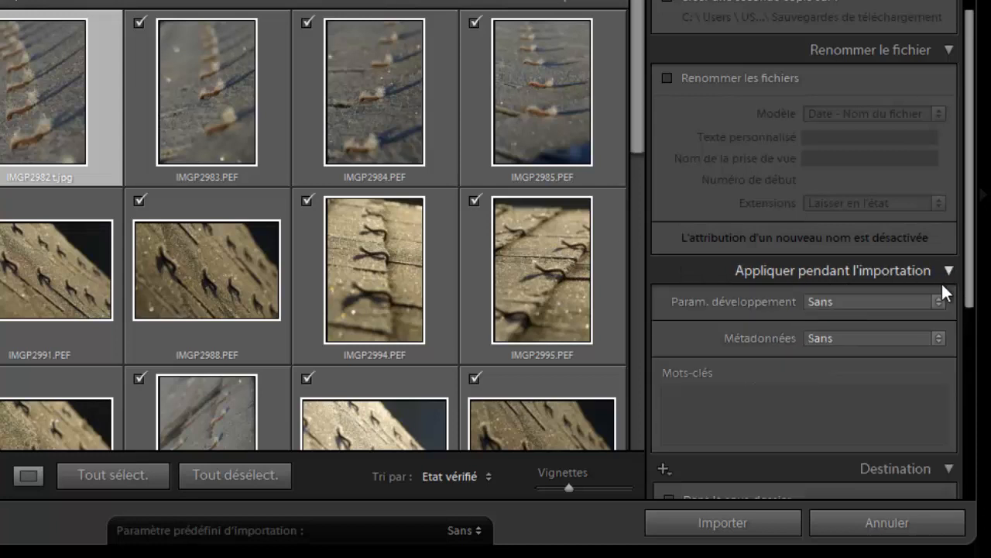
click(936, 338)
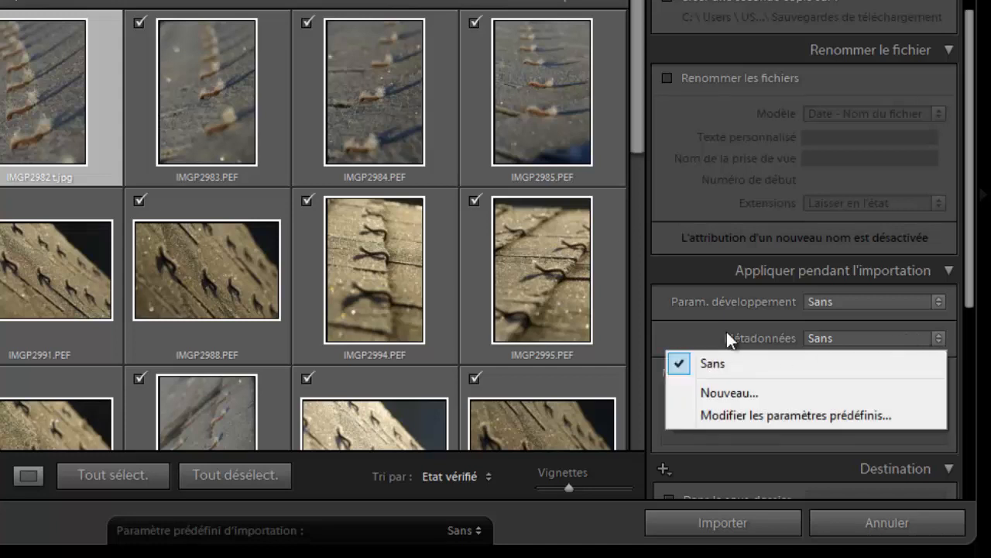
click(687, 266)
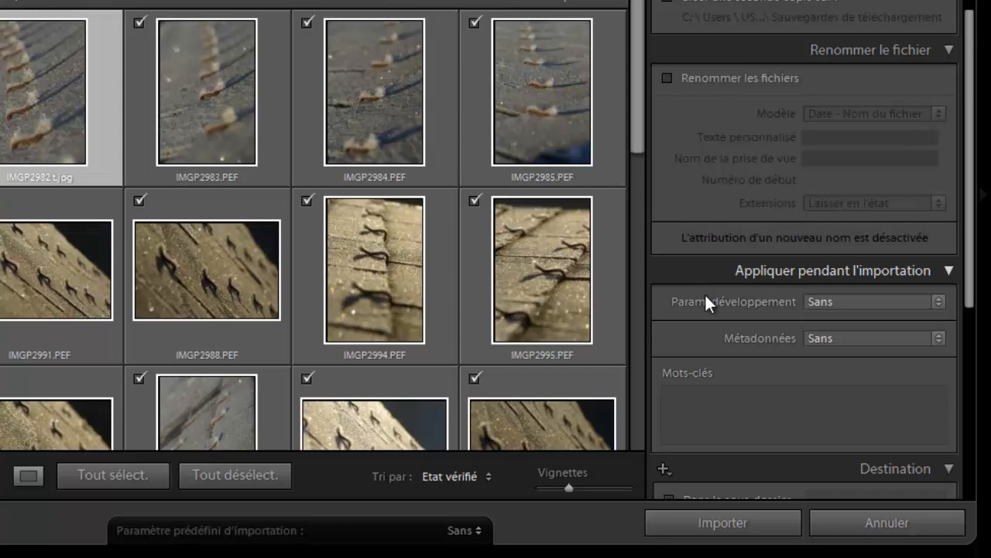
Enter the import keywords "France, bretagne, Morbihan, froid, givre" in Mots-clés.
click(733, 412)
click(727, 409)
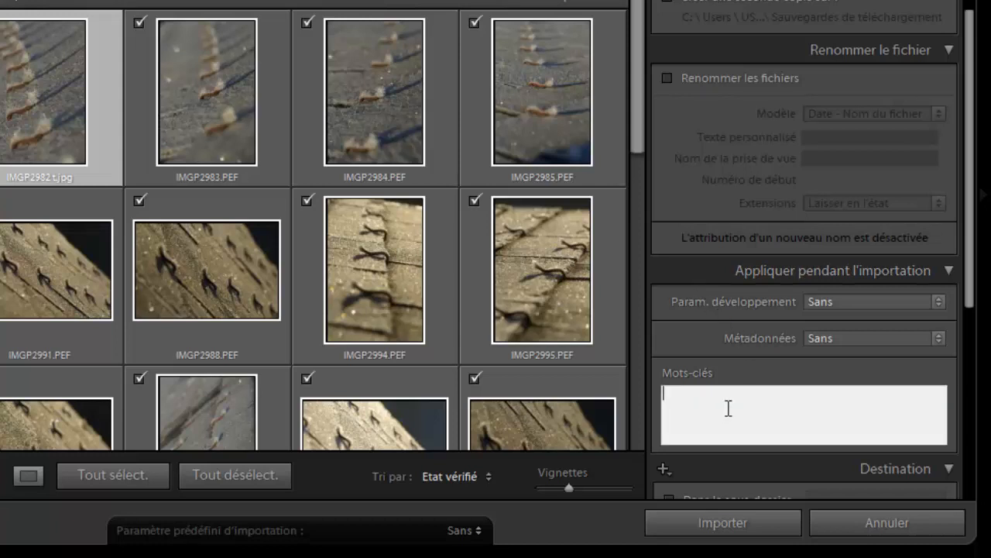
text(France, bretagne, Morbih)
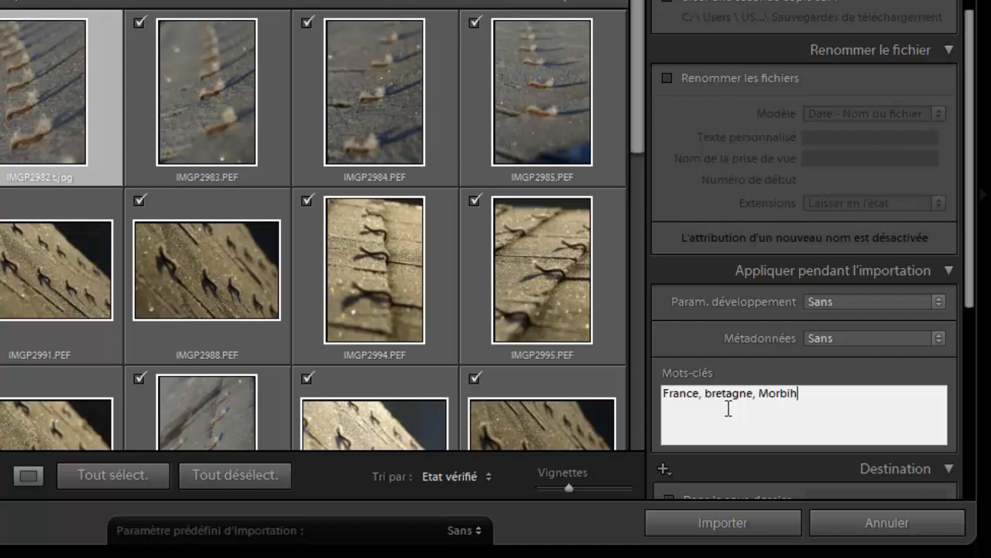
text(an, froid, givre)
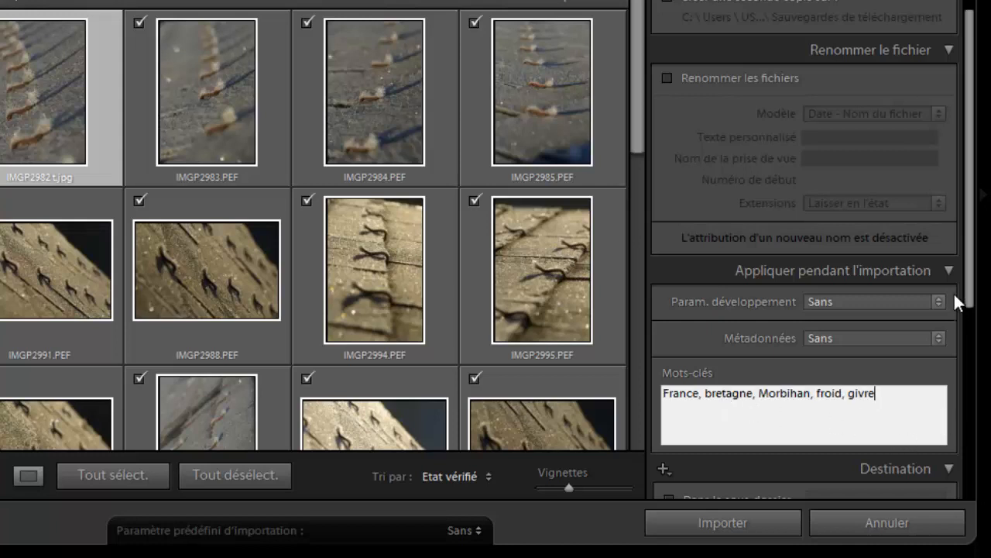
Review the destination's organisation and date format choices, keeping Par date and 2015/2015-01-30.
drag(968, 287, 968, 343)
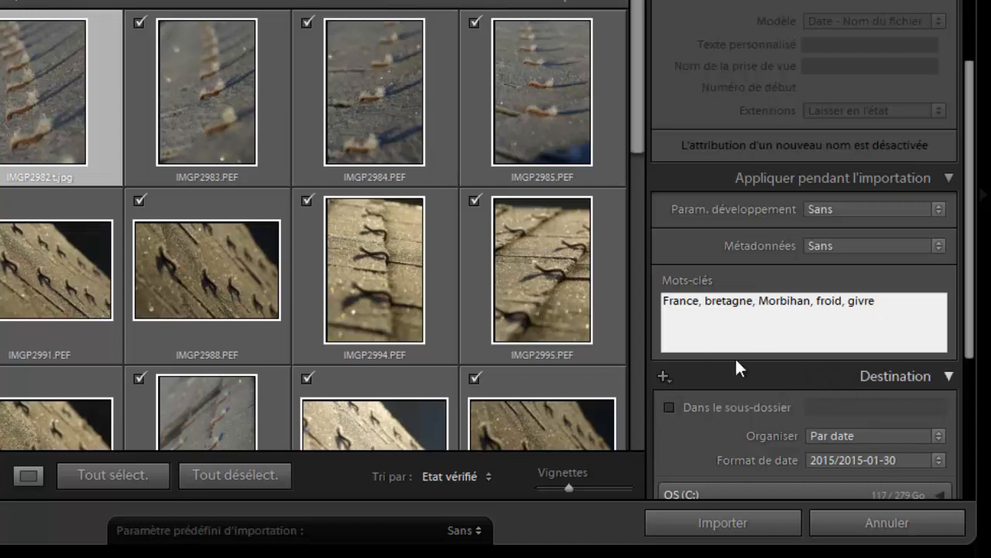
drag(967, 296, 960, 378)
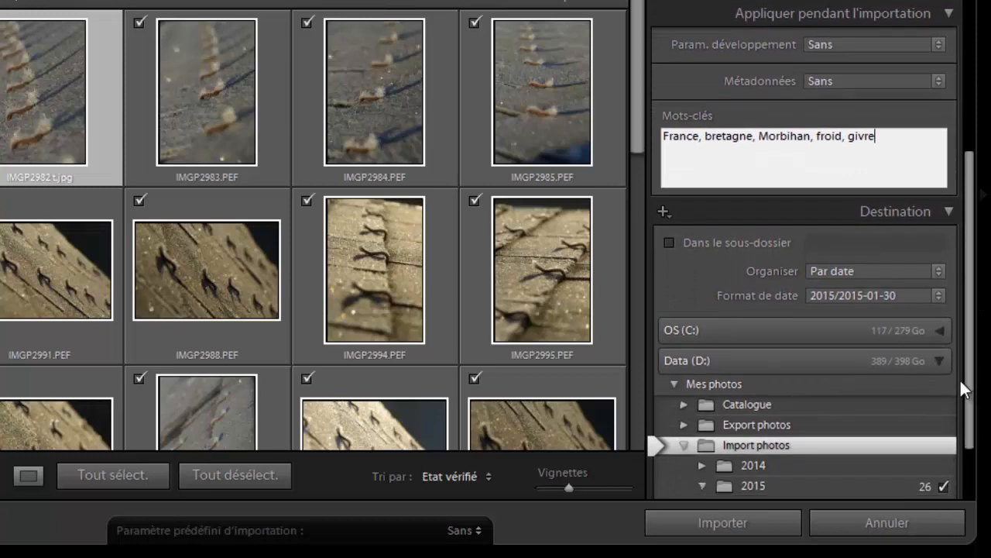
click(937, 267)
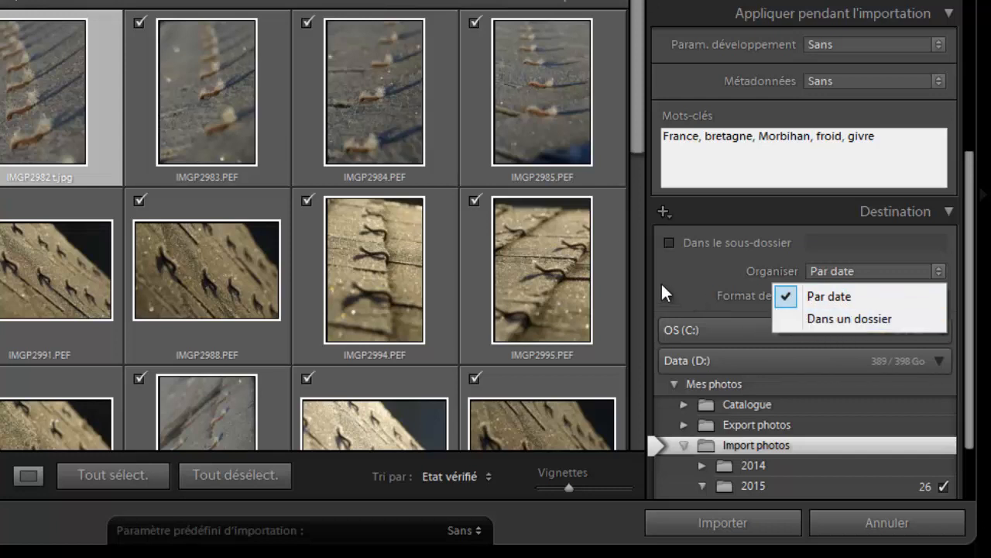
click(672, 257)
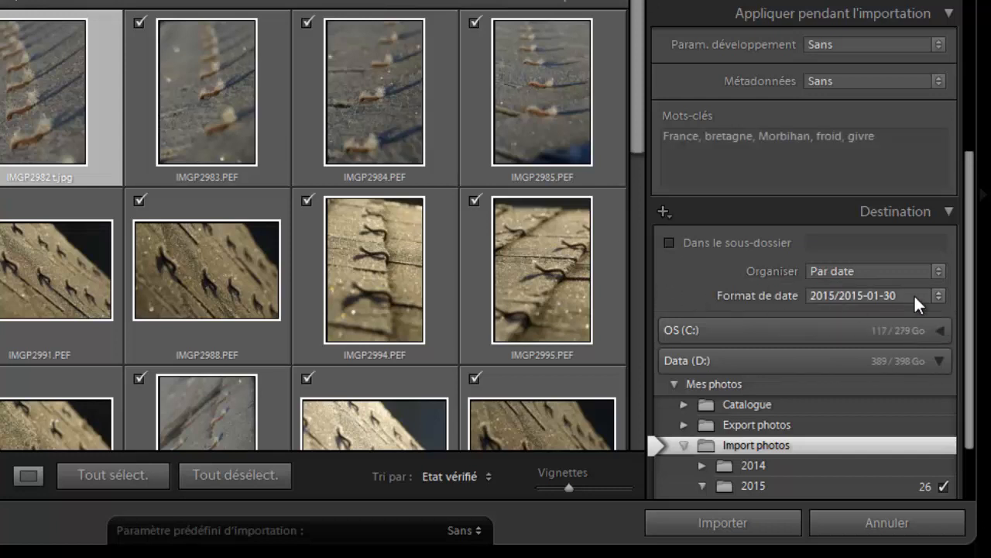
click(940, 295)
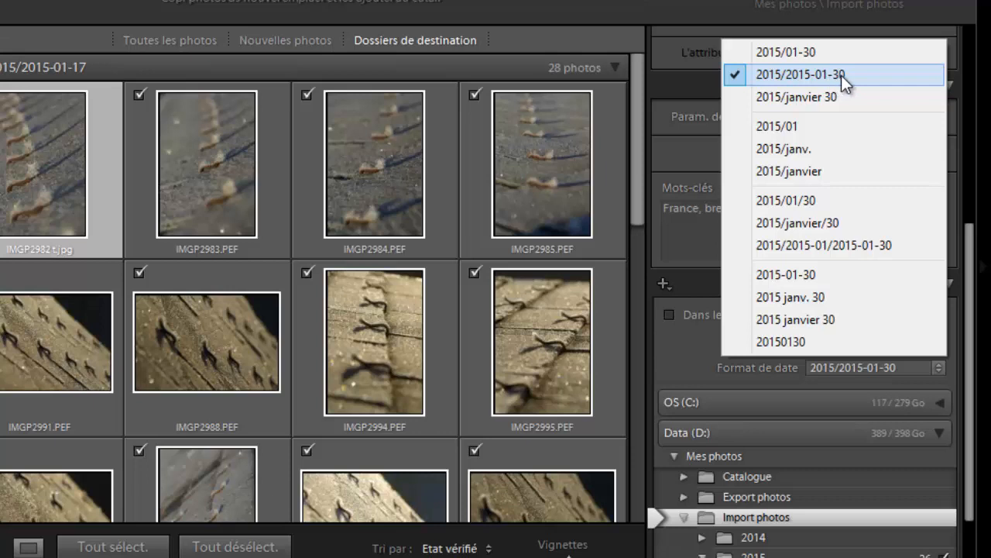
click(693, 75)
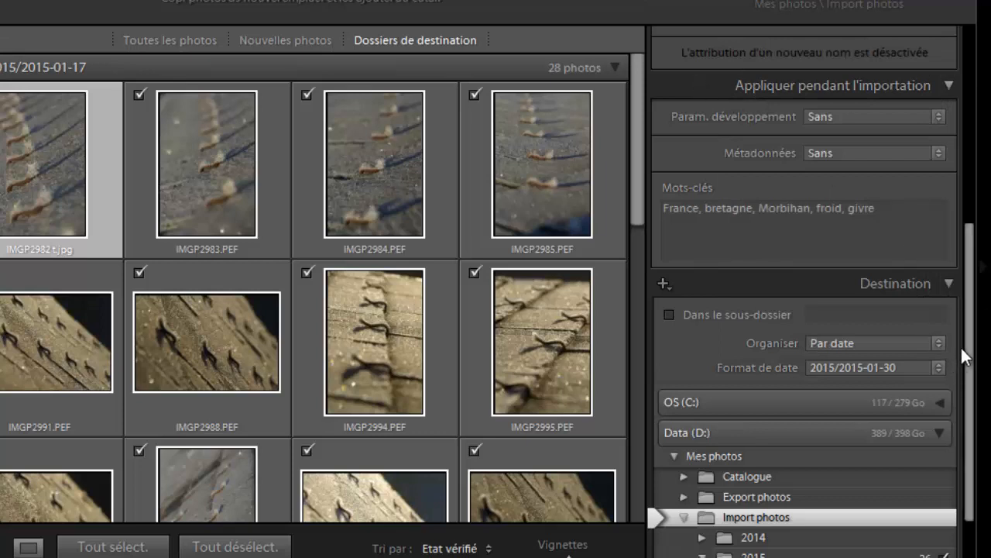
Check the Import photos destination folder on Data (D:) and start importing the checked photos.
scroll(967, 388, down, 2)
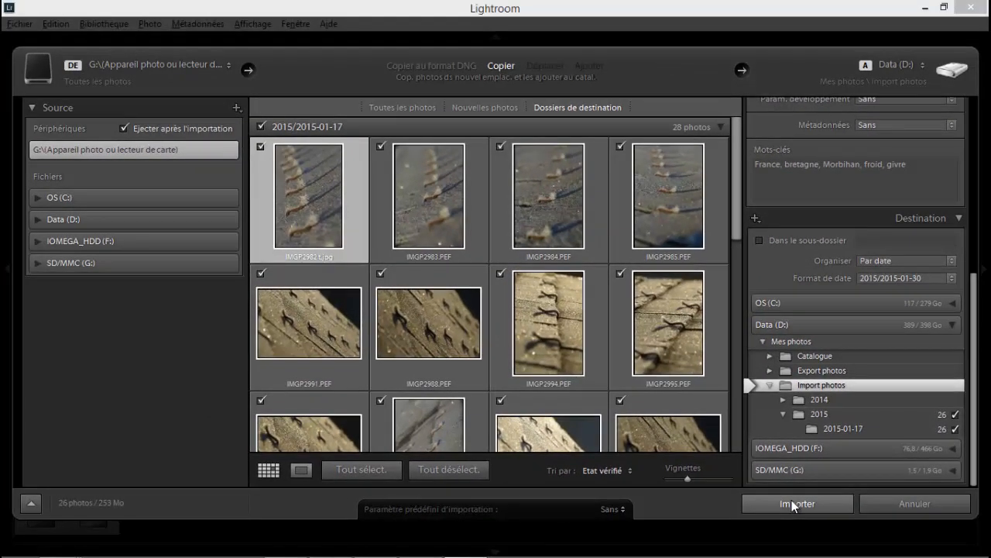
click(792, 501)
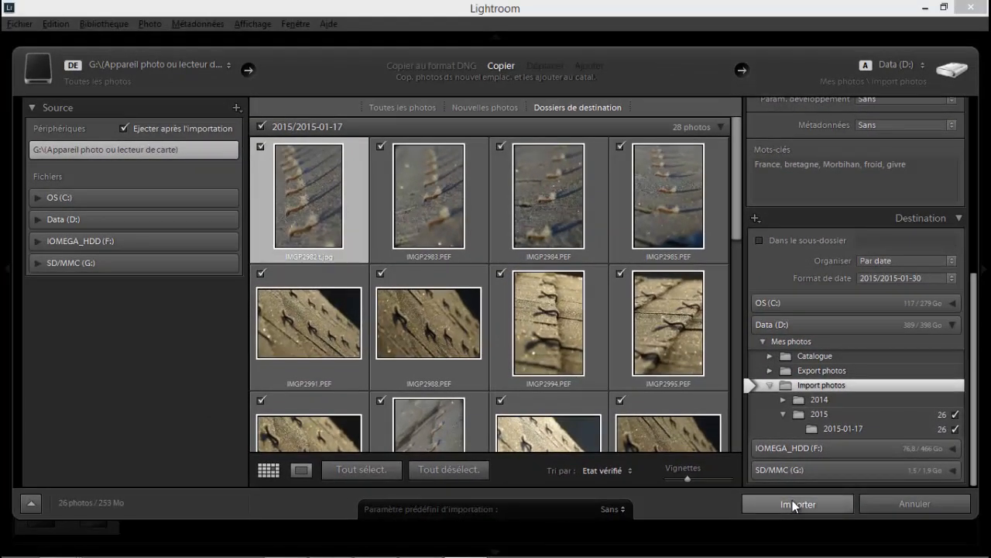